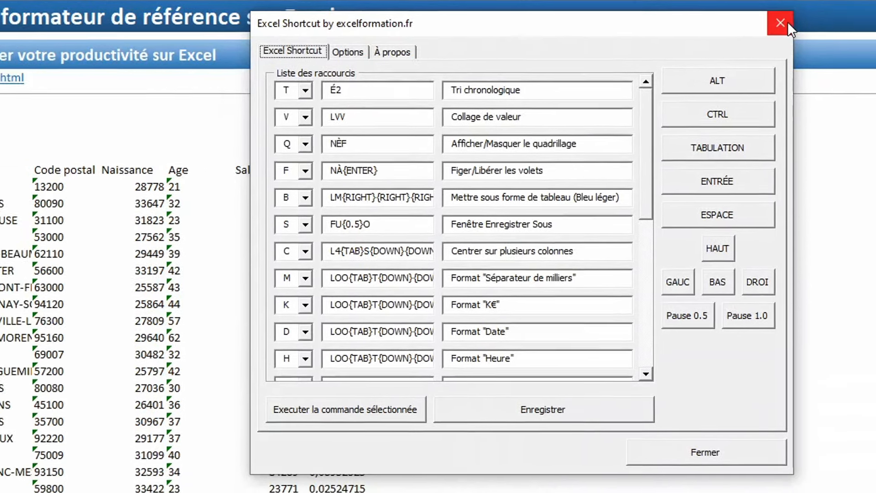
Close the shortcut settings window and sort the contact list ascending by the Nom column.
{"action": "left_click", "coordinate": [739, 24]}
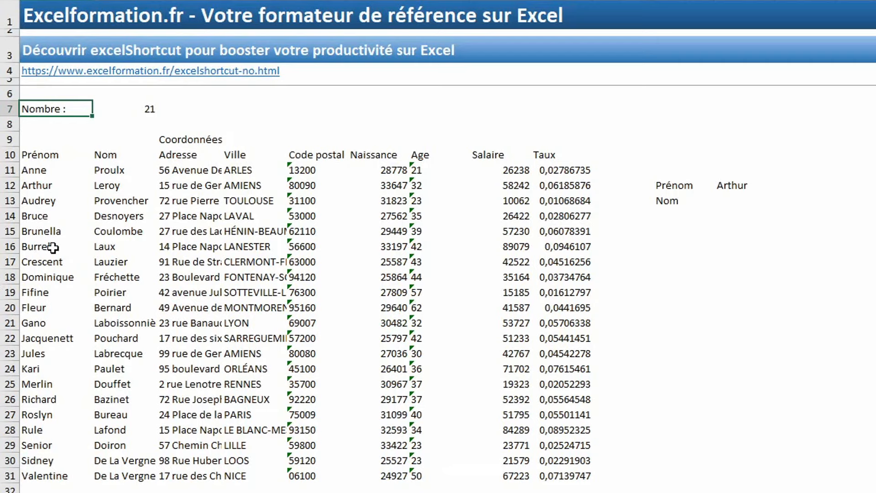
{"action": "left_click", "coordinate": [105, 229]}
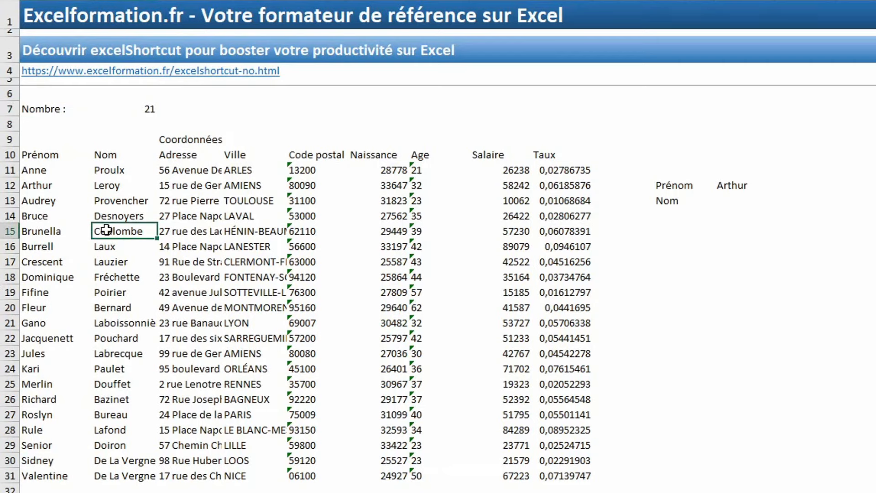
{"action": "key", "text": "ctrl+shift+t"}
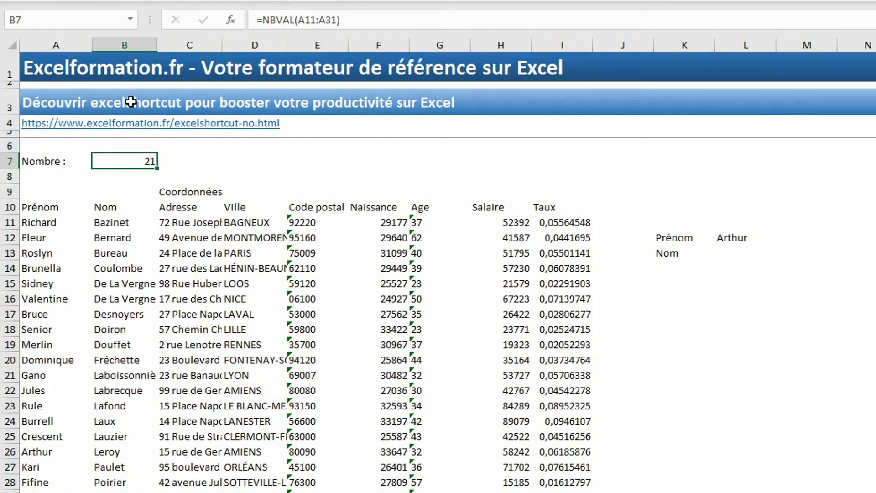
Copy the Nombre count in B7 and paste it back over the same cell as a value.
{"action": "key", "text": "ctrl+c"}
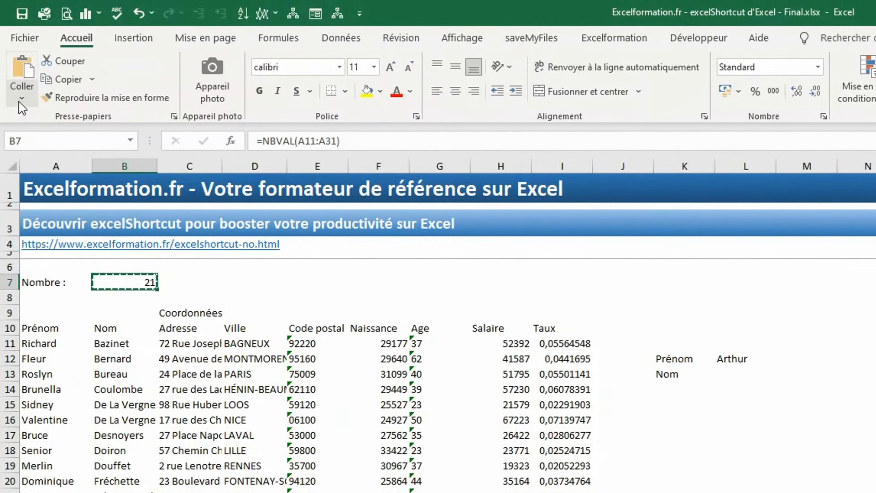
{"action": "left_click", "coordinate": [21, 98]}
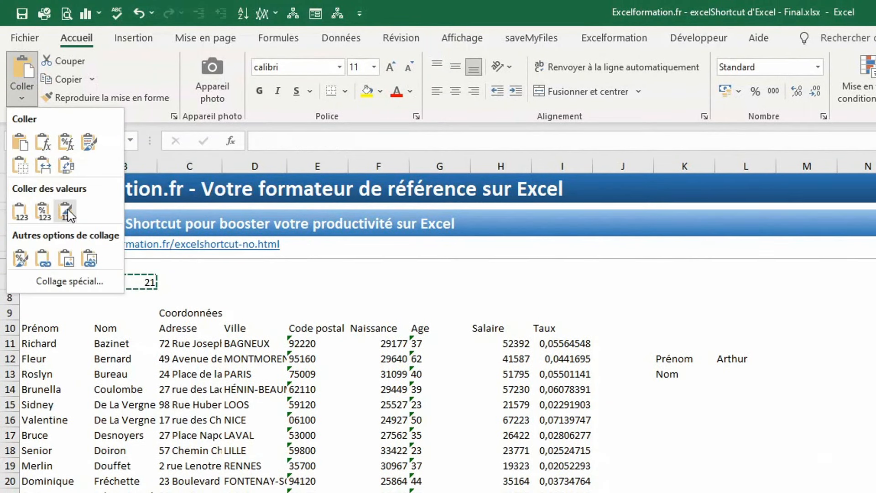
{"action": "left_click", "coordinate": [146, 285]}
{"action": "right_click", "coordinate": [146, 285]}
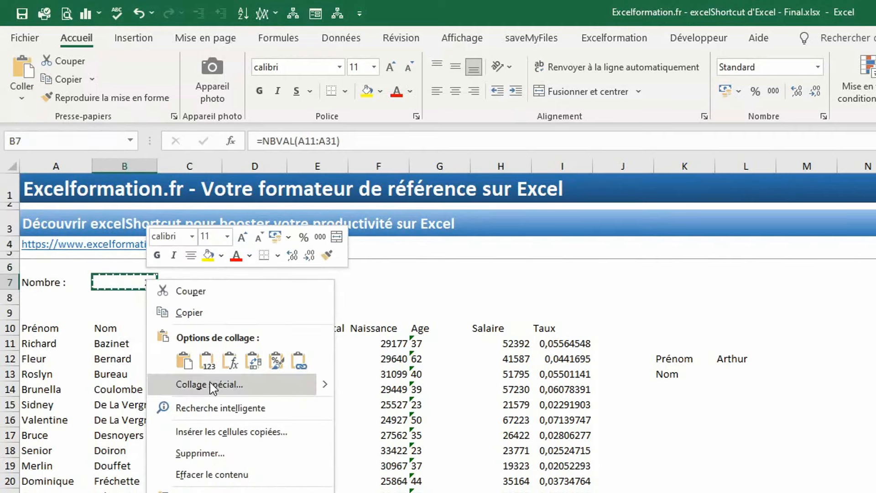
{"action": "left_click", "coordinate": [207, 361]}
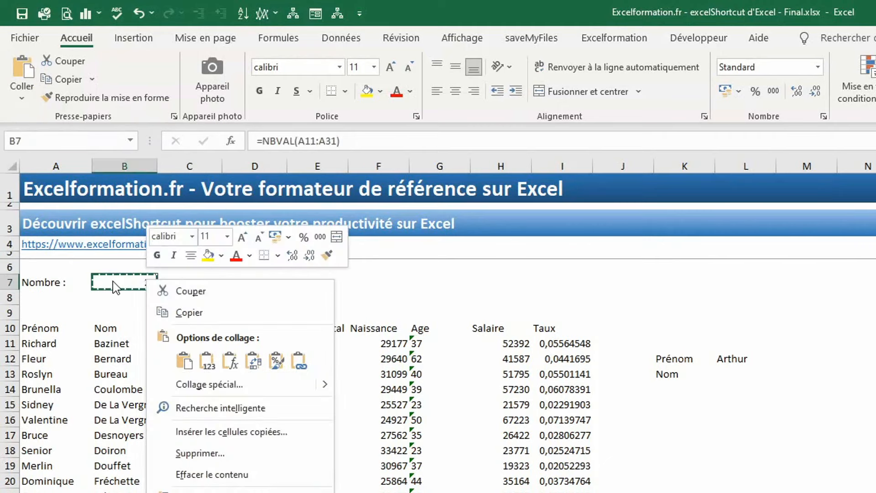
{"action": "left_click", "coordinate": [112, 280]}
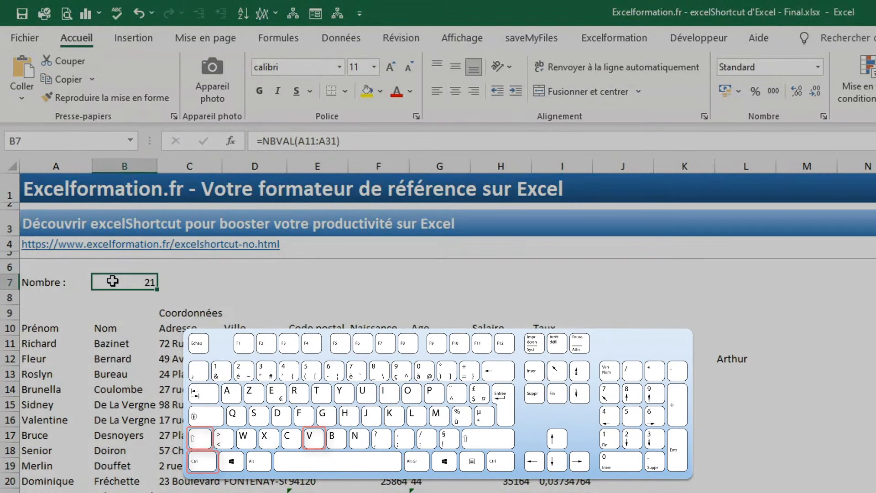
{"action": "key", "text": "ctrl+shift+v"}
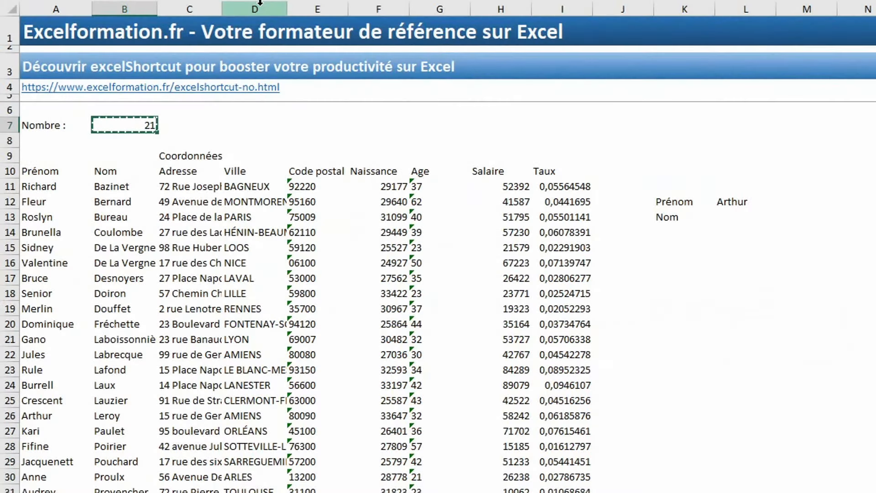
Release the existing frozen panes and freeze the rows above row 8, checking that they hold while browsing the list.
{"action": "key", "text": "Left"}
{"action": "key", "text": "Down"}
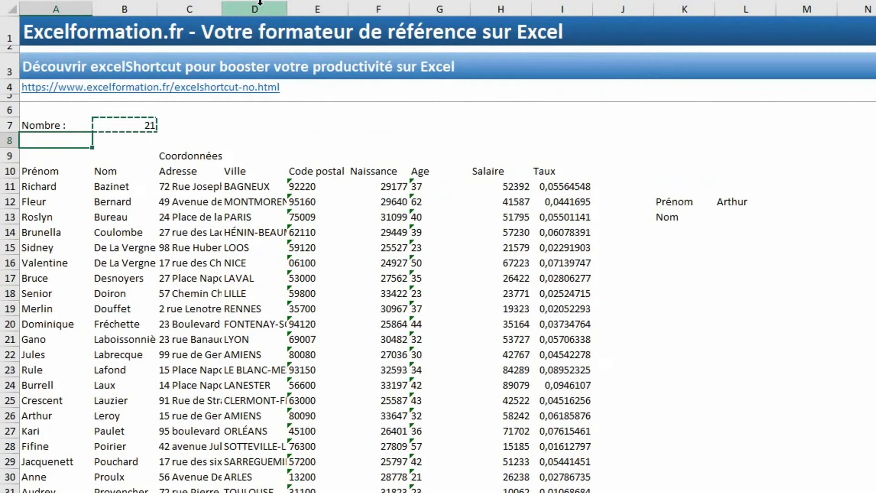
{"action": "key", "text": "ctrl+shift+f"}
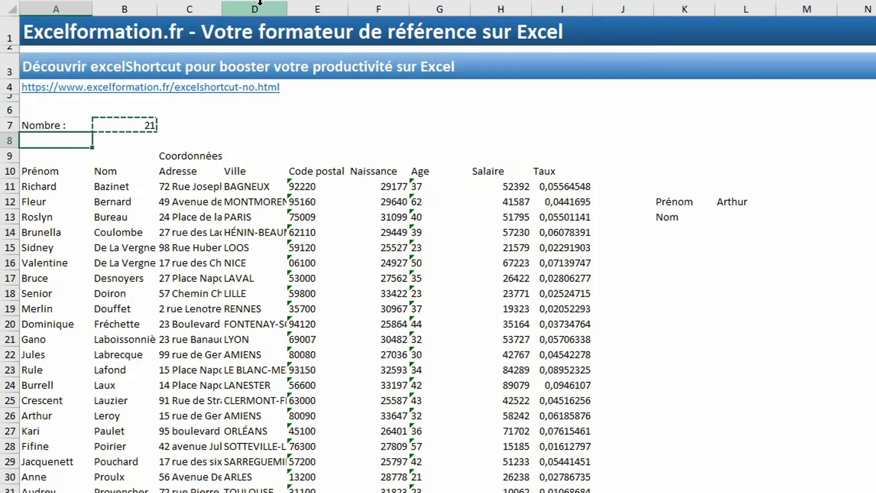
{"action": "key", "text": "ctrl+shift+f"}
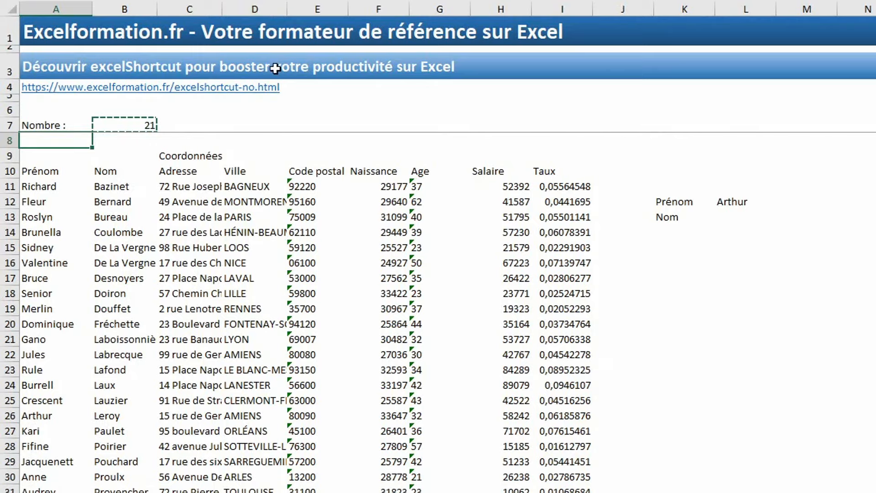
{"action": "scroll", "coordinate": [269, 257], "scroll_direction": "down", "scroll_amount": 5}
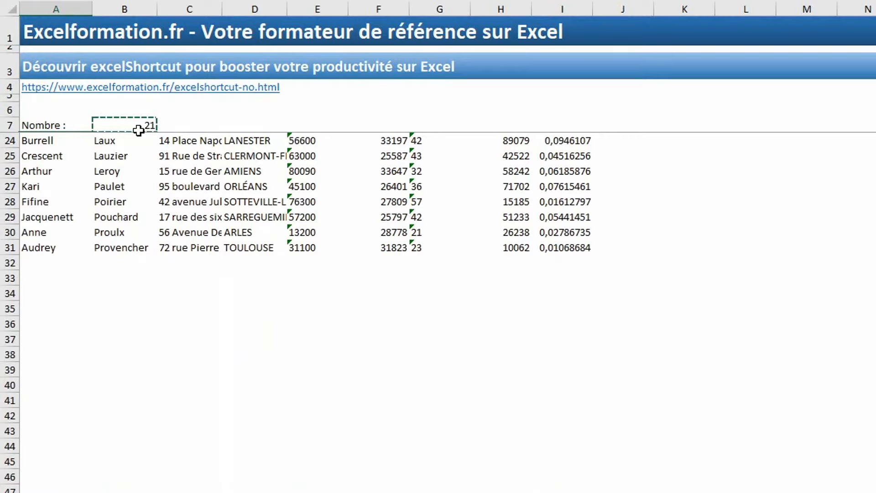
{"action": "scroll", "coordinate": [124, 171], "scroll_direction": "up", "scroll_amount": 5}
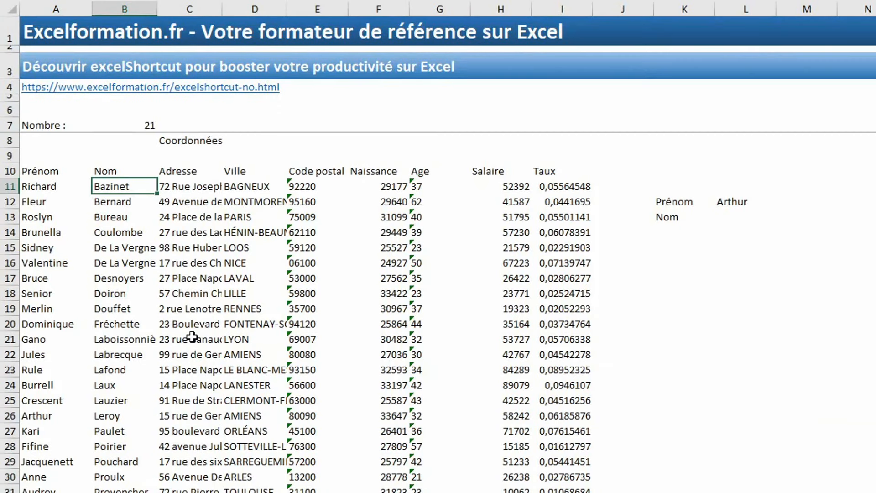
Convert the contact list, headers included, into a light blue banded table.
{"action": "left_click", "coordinate": [191, 338]}
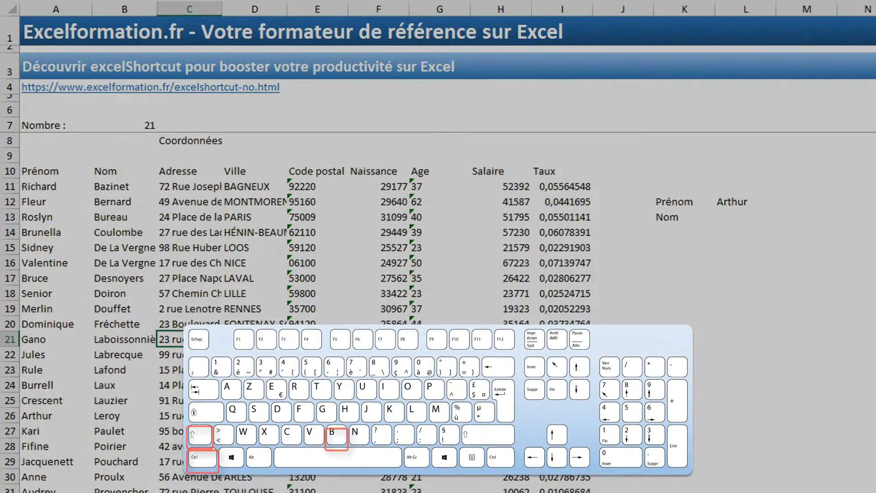
{"action": "key", "text": "ctrl+shift+b"}
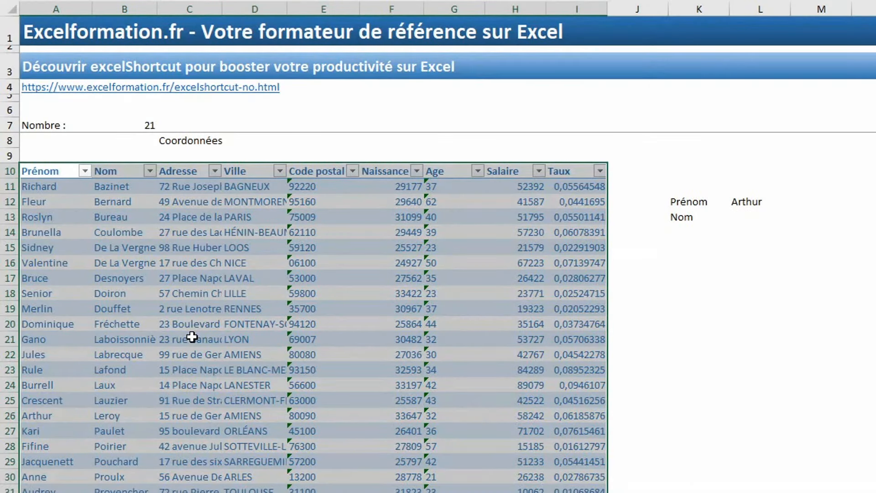
{"action": "left_click", "coordinate": [254, 324]}
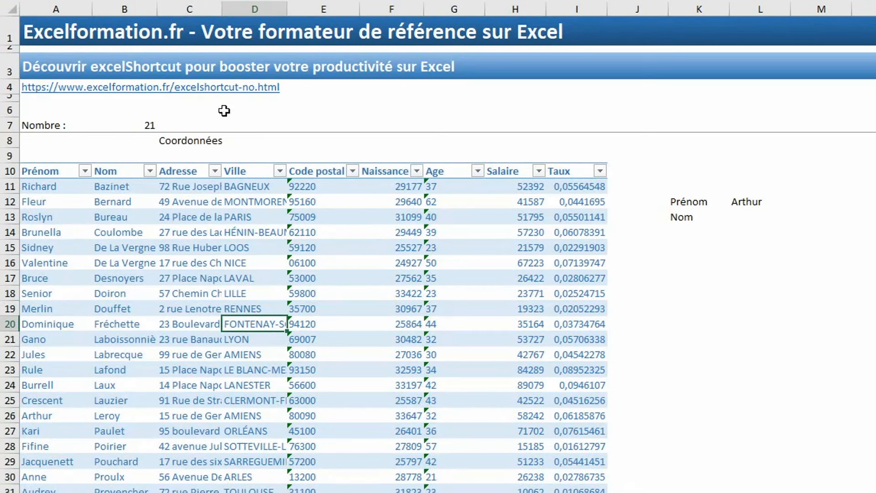
Centre the Coordonnées heading across columns C8:E8 without merging the cells.
{"action": "left_click", "coordinate": [199, 138]}
{"action": "left_click_drag", "start_coordinate": [198, 138], "coordinate": [292, 143]}
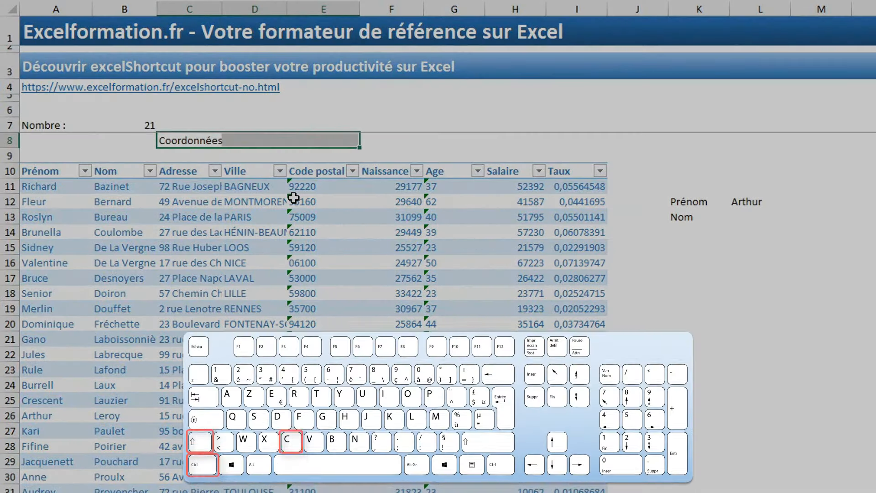
{"action": "key", "text": "ctrl+shift+c"}
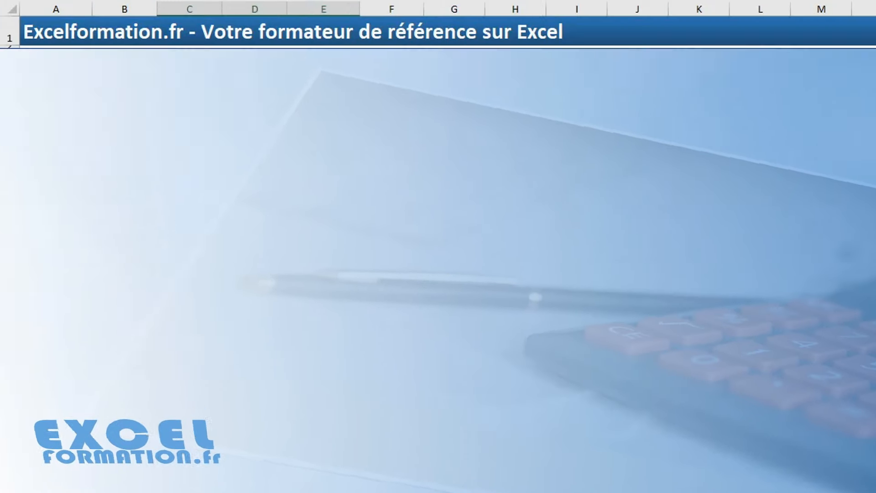
Try the thousands separator format on the Salaire values, and finally format them in k€.
{"action": "left_click_drag", "start_coordinate": [515, 186], "coordinate": [523, 486]}
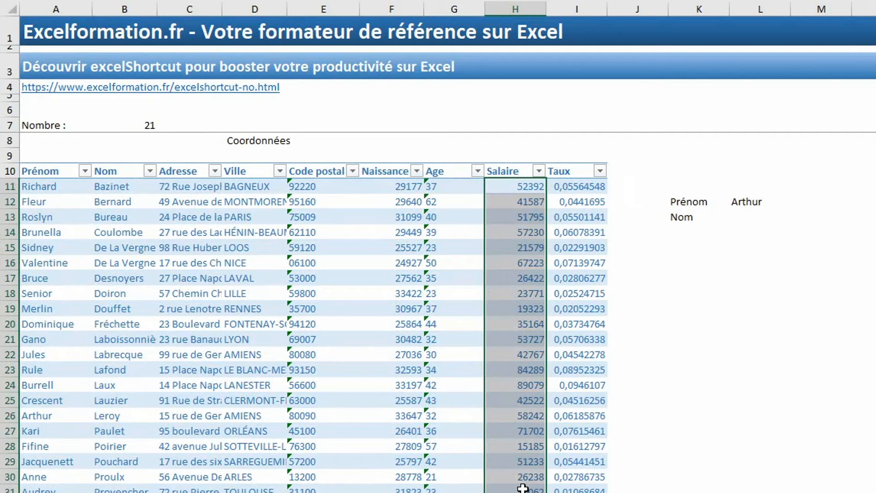
{"action": "key", "text": "ctrl+shift+m"}
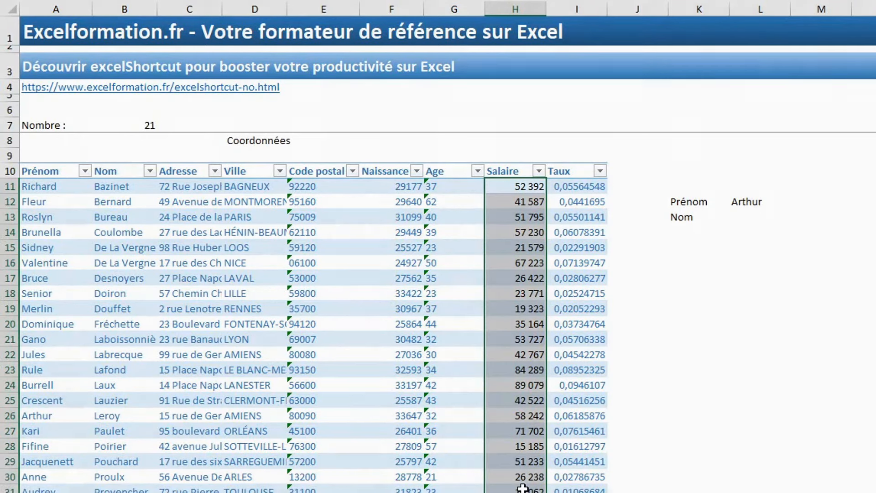
{"action": "key", "text": "ctrl+shift+k"}
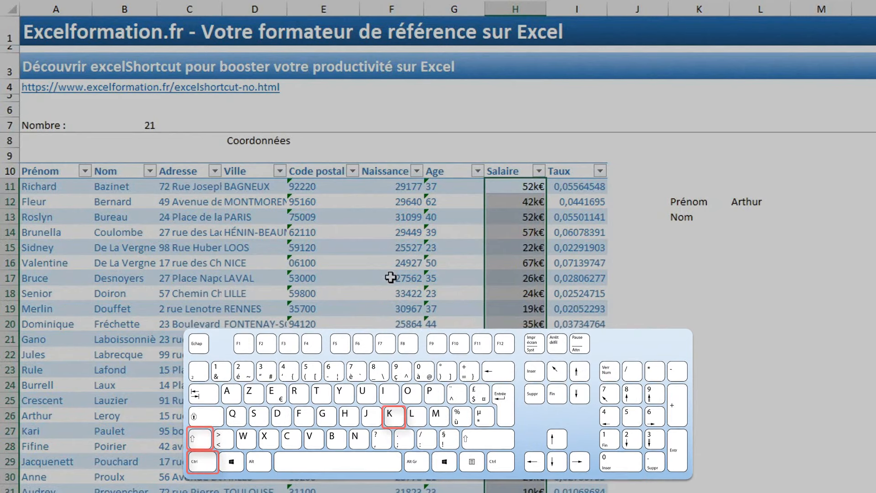
Format all values in the table's Naissance column as day/month/year dates.
{"action": "left_click", "coordinate": [406, 294]}
{"action": "key", "text": "ctrl+space"}
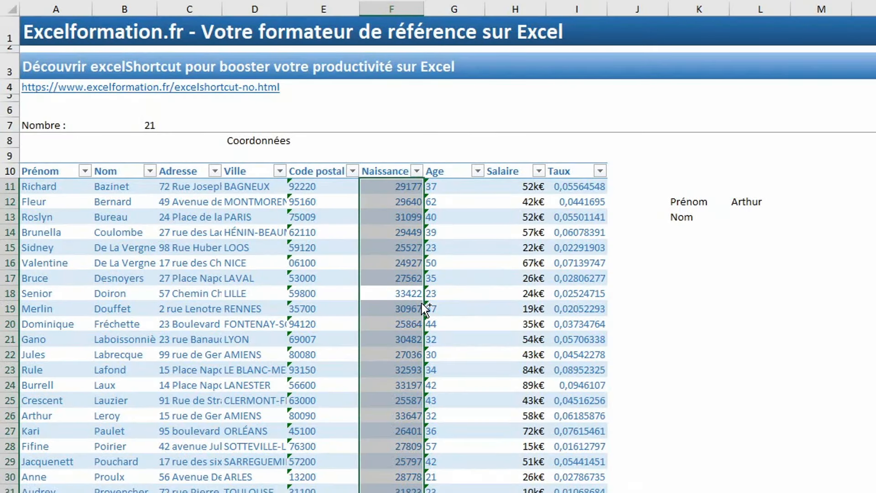
{"action": "key", "text": "ctrl+shift+d"}
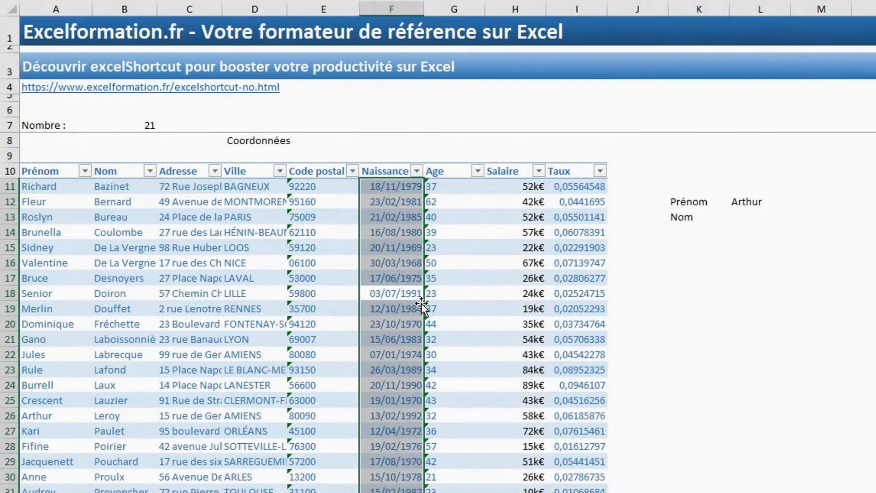
{"action": "key", "text": "ctrl+shift+h"}
Format all values in the table's Taux column as percentages with two decimals.
{"action": "left_click", "coordinate": [594, 267]}
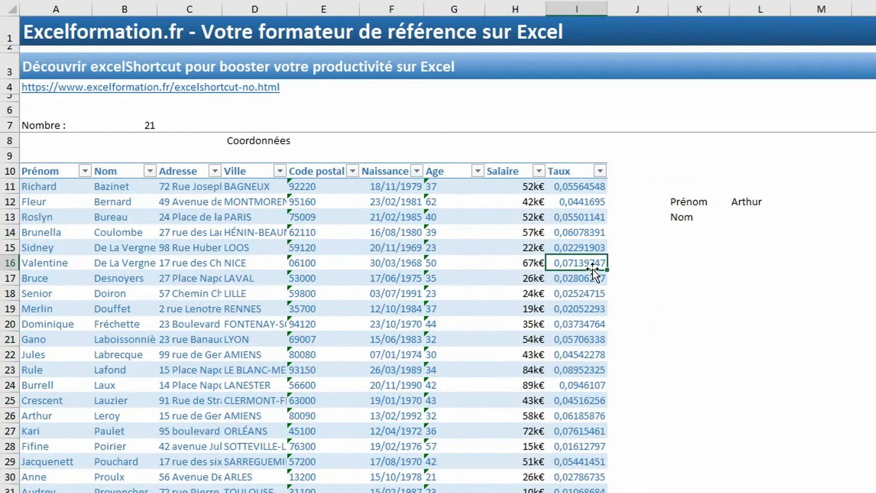
{"action": "key", "text": "ctrl+space"}
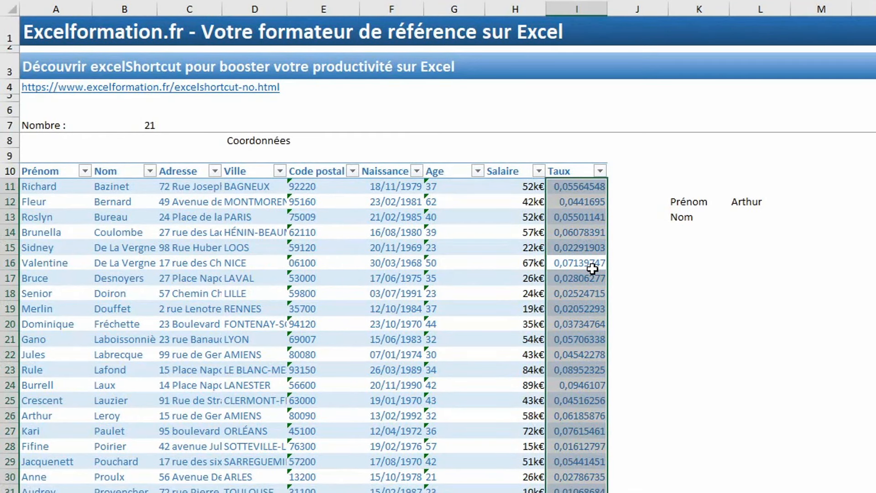
{"action": "key", "text": "ctrl+shift+percent"}
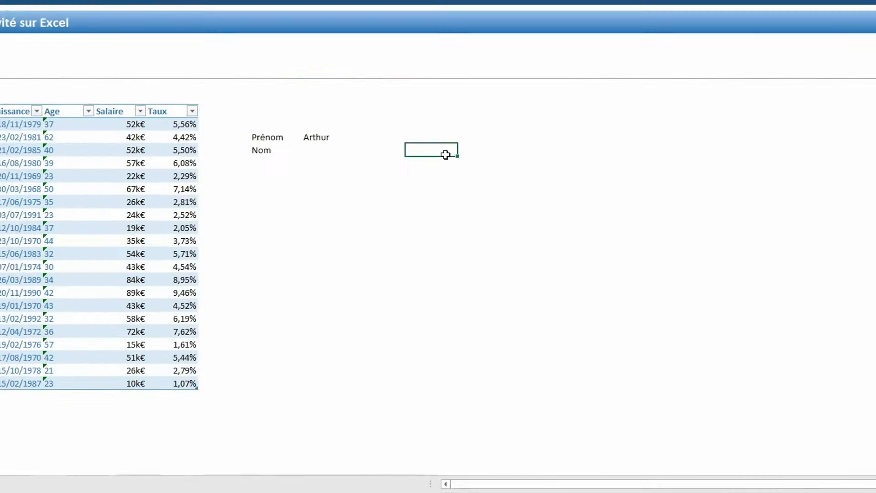
Fill the empty range N13:R24 with "pp" and shade every other row grey.
{"action": "left_click_drag", "start_coordinate": [445, 155], "coordinate": [608, 298]}
{"action": "type", "text": "pp"}
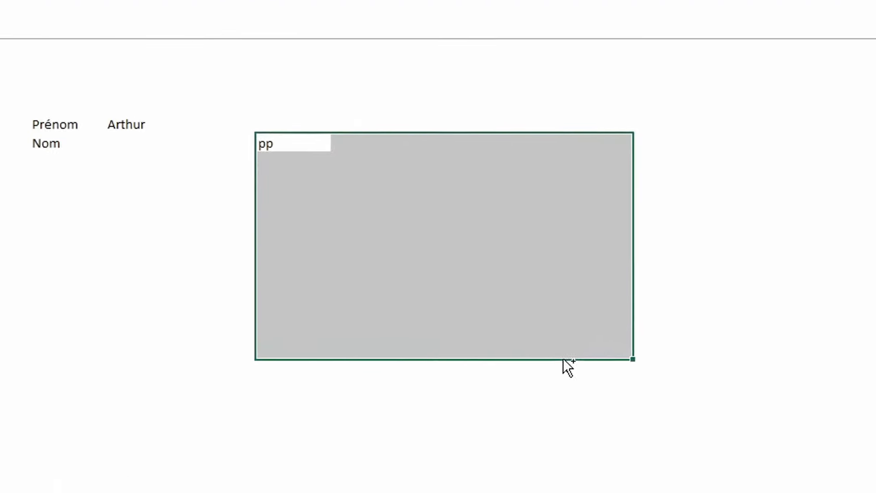
{"action": "key", "text": "ctrl+Return"}
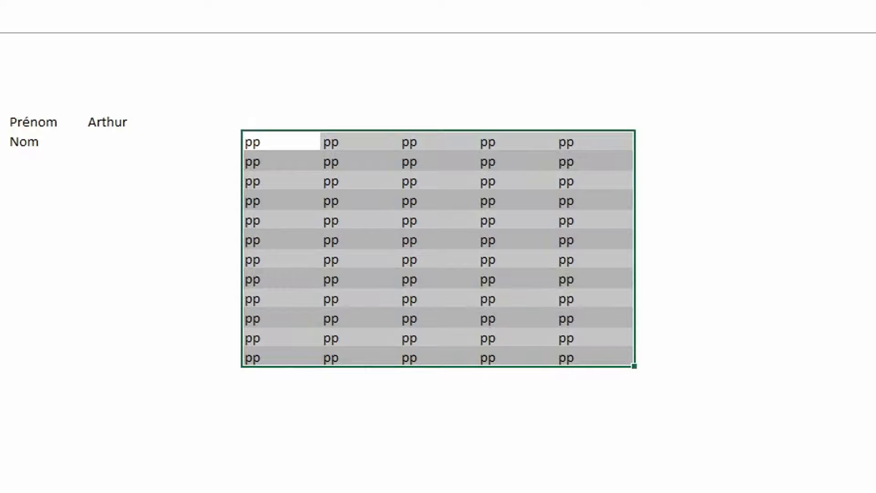
Insert the template formula =index(matrice_resultat;equiv(valeur_recherche;tableau_recherche;0)) in cell L13 beside Nom.
{"action": "left_click", "coordinate": [115, 141]}
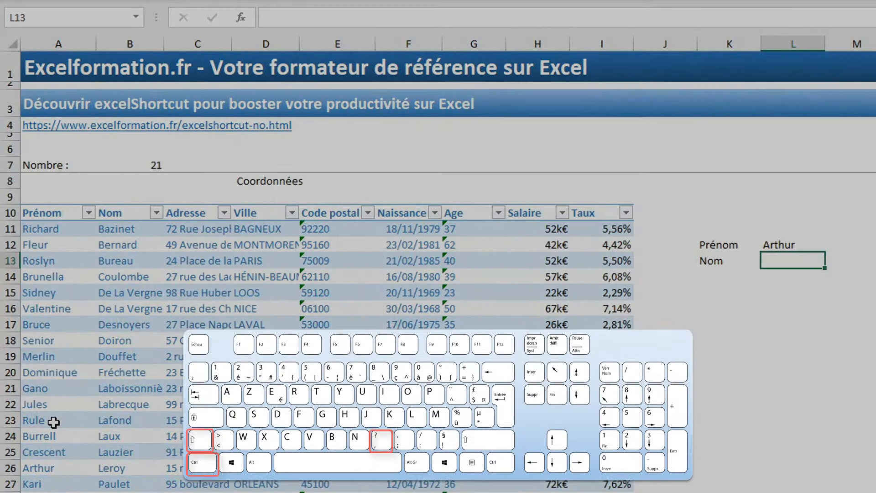
{"action": "key", "text": "ctrl+shift+comma"}
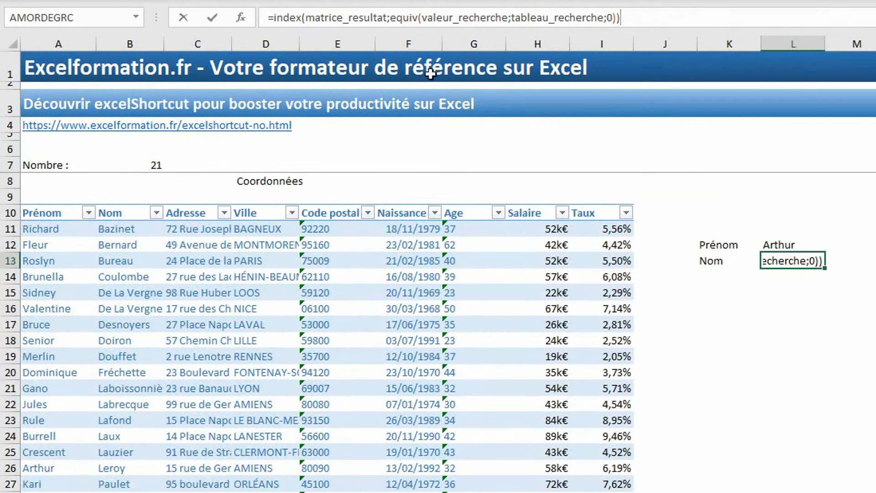
Complete the INDEX/EQUIV formula in L13 with Tableau2[Nom] as result matrix, L12 as lookup value and Tableau2[Prénom] as lookup array.
{"action": "double_click", "coordinate": [381, 21]}
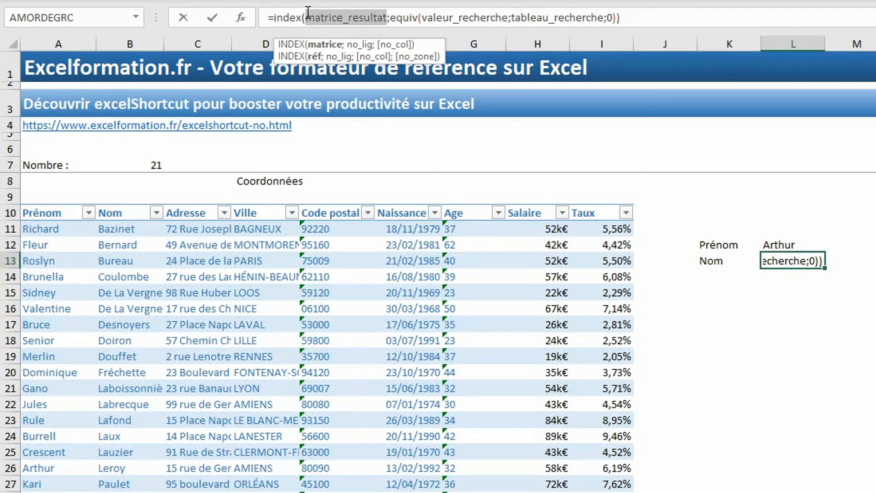
{"action": "left_click_drag", "start_coordinate": [115, 228], "coordinate": [100, 477]}
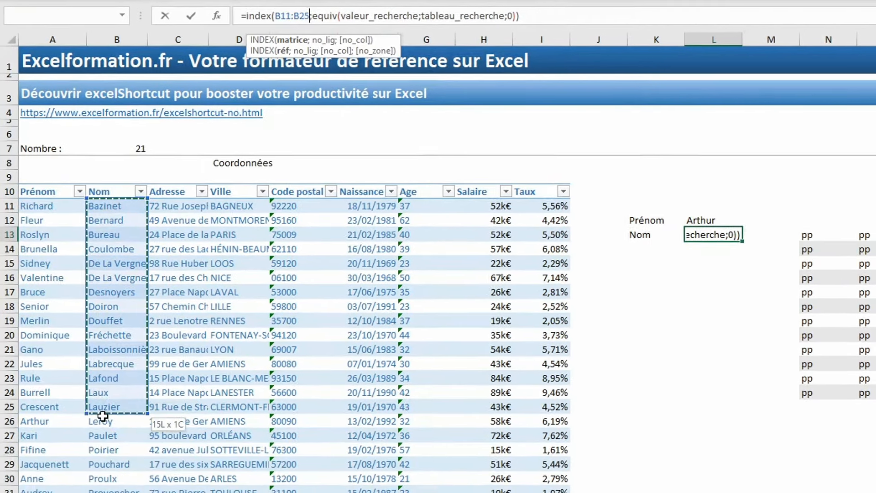
{"action": "left_click_drag", "start_coordinate": [438, 17], "coordinate": [363, 17]}
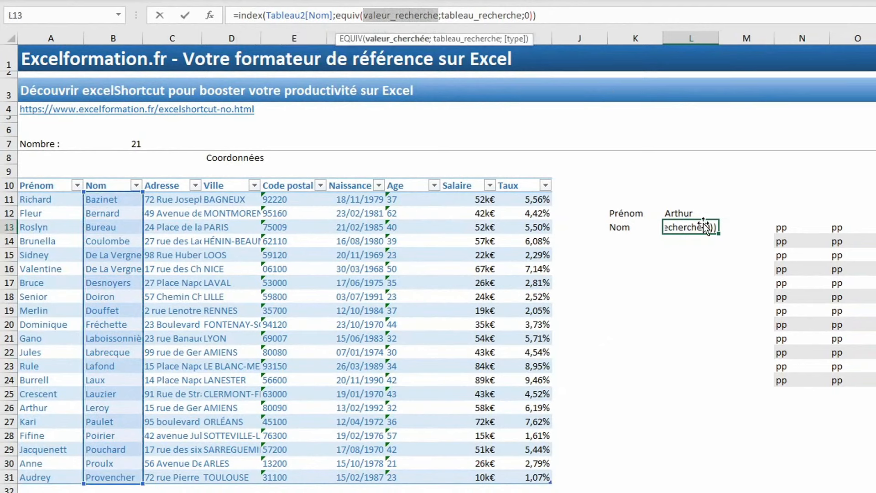
{"action": "left_click", "coordinate": [682, 209]}
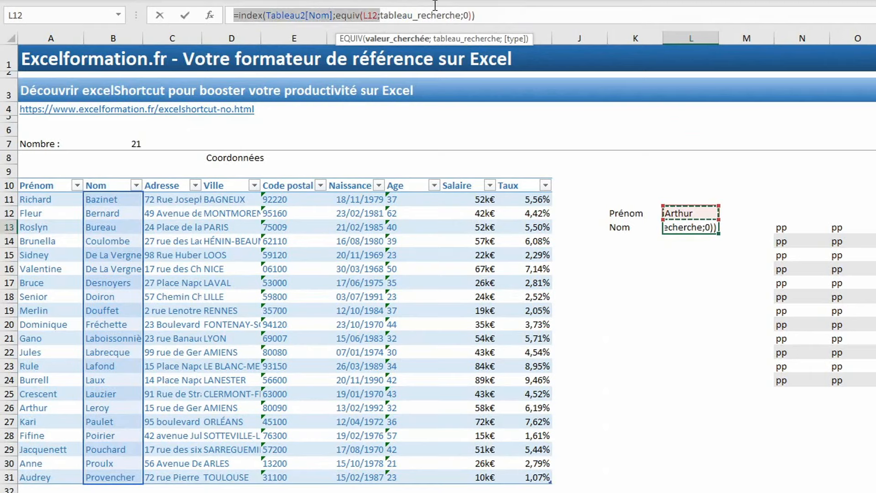
{"action": "double_click", "coordinate": [387, 15]}
{"action": "left_click_drag", "start_coordinate": [41, 197], "coordinate": [62, 475]}
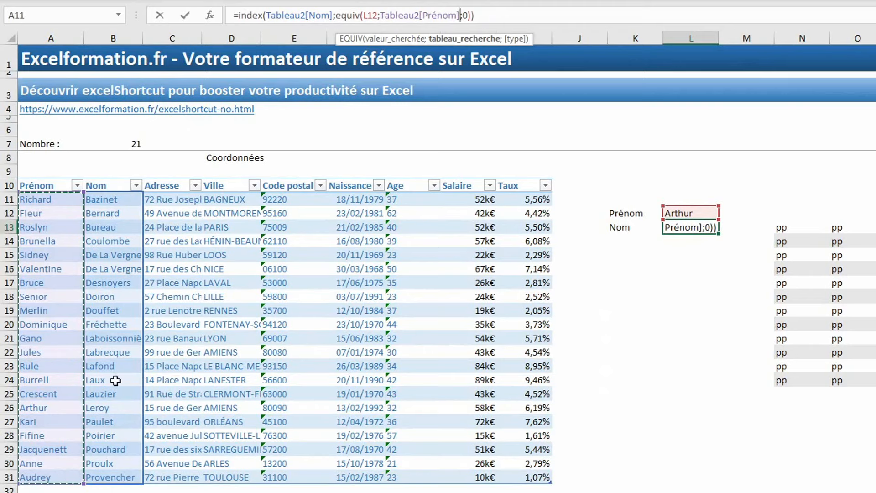
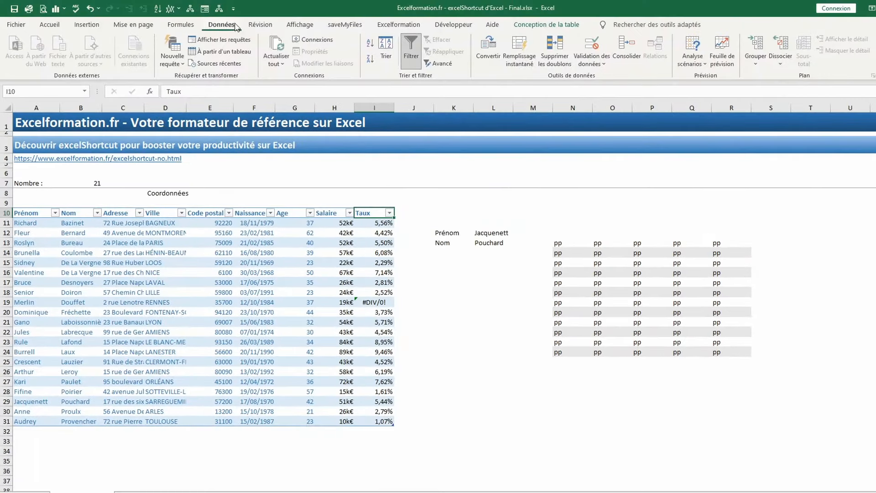
Look up the Alt access-key sequence that leads to the Grouper command for rows and columns.
{"action": "left_click", "coordinate": [756, 60]}
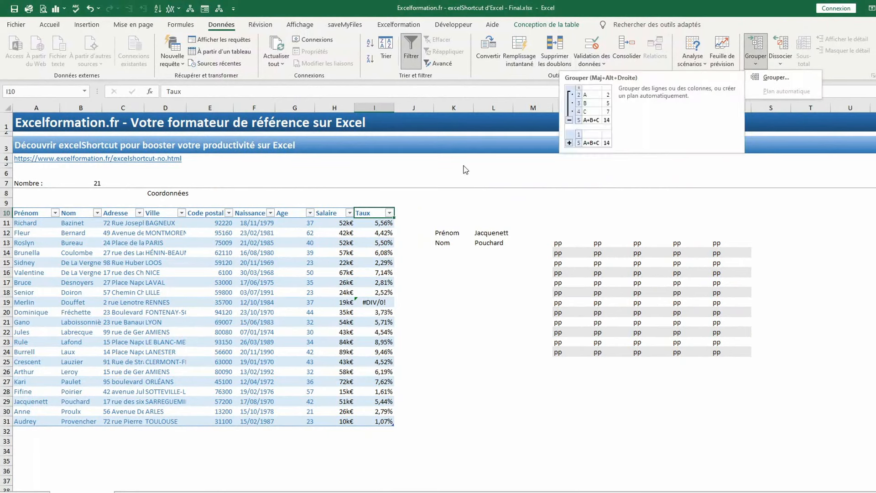
{"action": "left_click", "coordinate": [368, 214]}
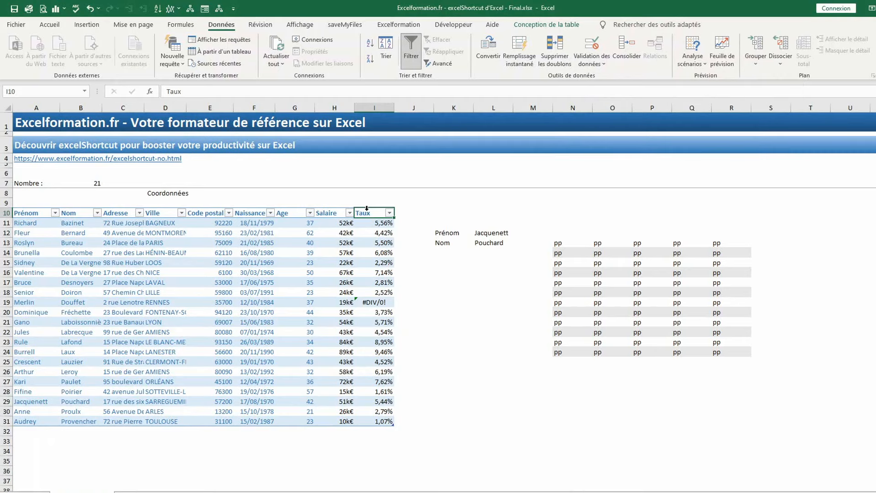
{"action": "key", "text": "alt"}
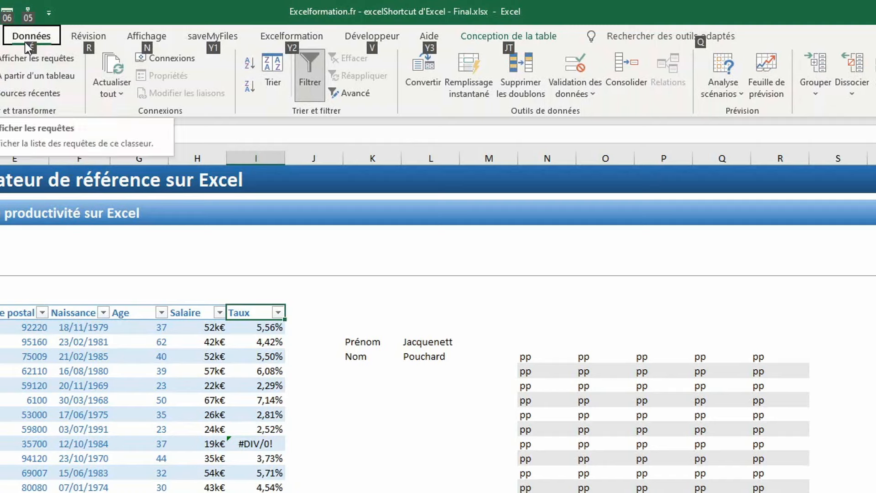
{"action": "key", "text": "eacute"}
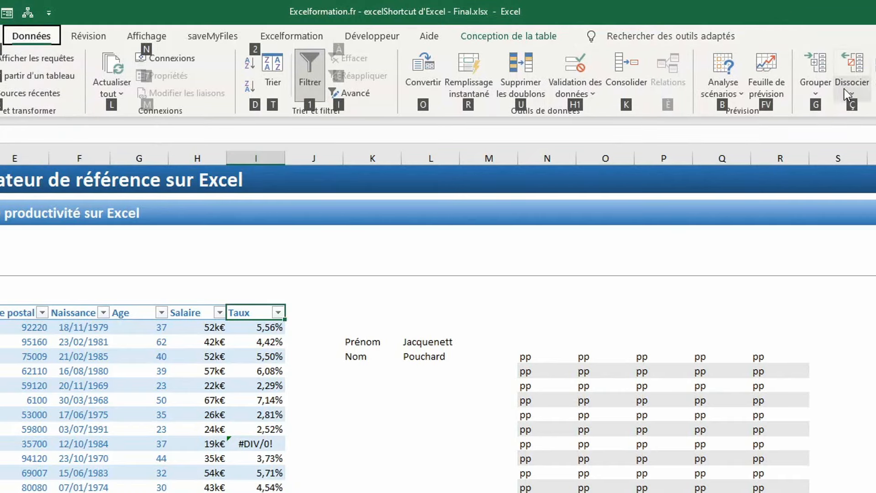
{"action": "key", "text": "g"}
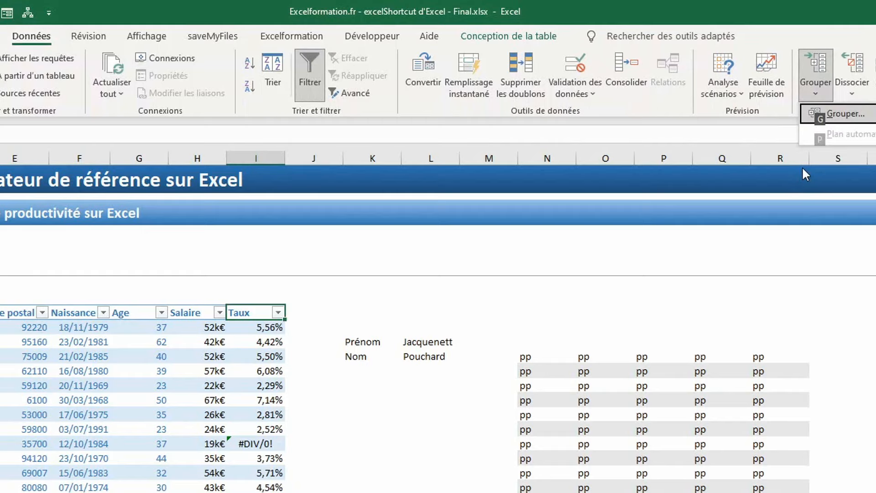
{"action": "key", "text": "Escape"}
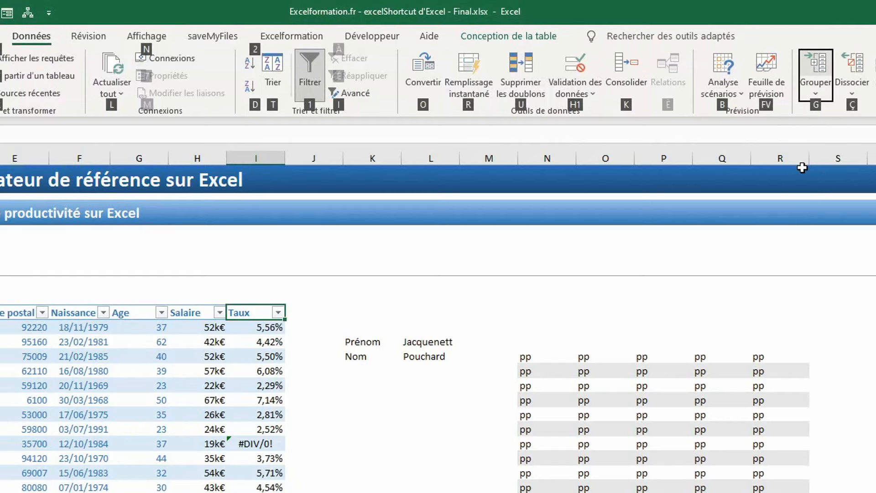
Open the excelShortcut list of shortcuts and assign the letter I to the first empty row below Effacer les filtres appliqués.
{"action": "left_click", "coordinate": [28, 15]}
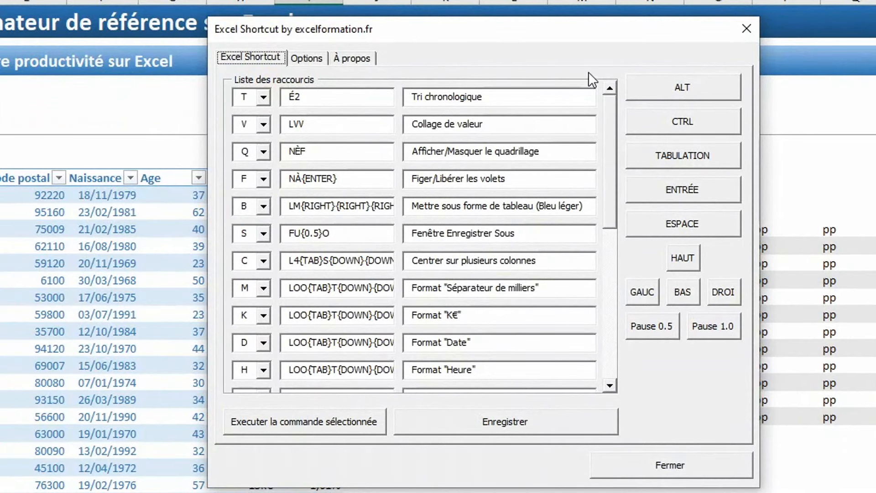
{"action": "key", "text": "Tab"}
{"action": "left_click_drag", "start_coordinate": [607, 116], "coordinate": [613, 281]}
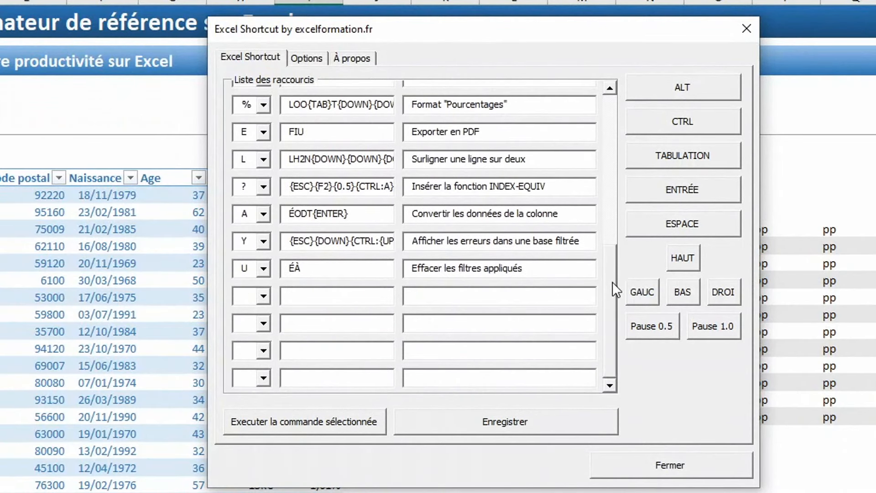
{"action": "left_click", "coordinate": [263, 297]}
{"action": "type", "text": "I"}
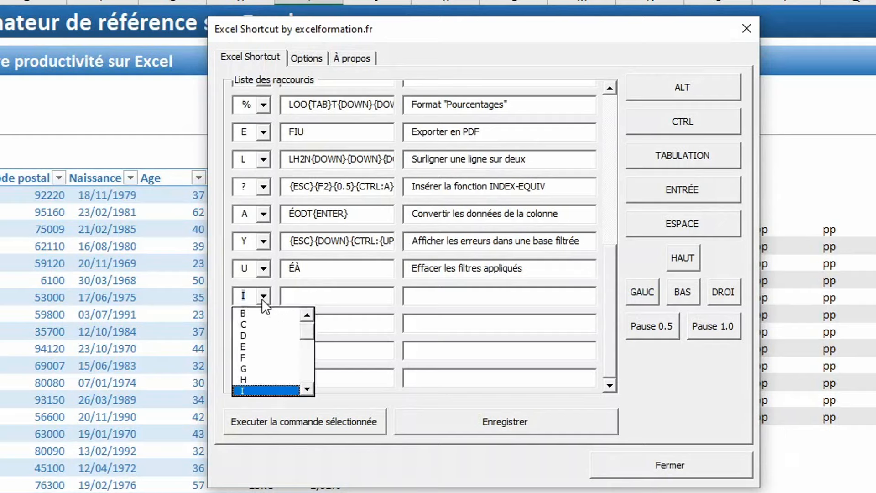
{"action": "left_click", "coordinate": [251, 390]}
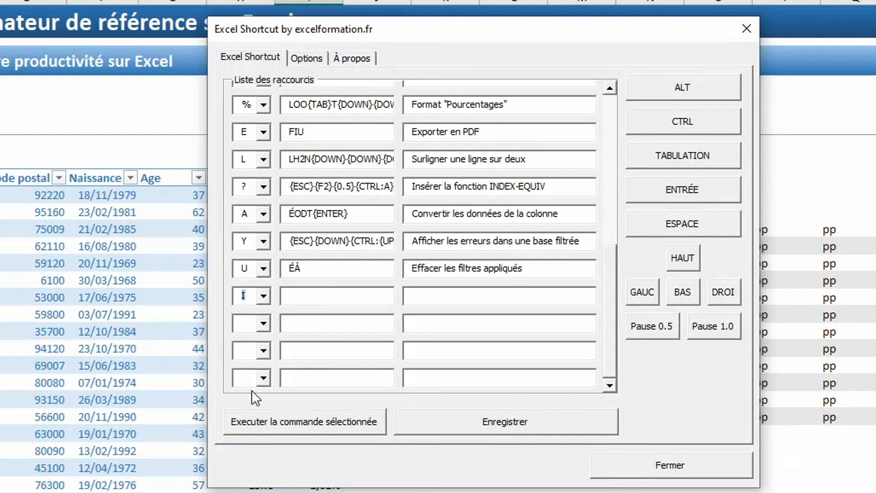
Give shortcut I the key sequence ÉGG and the description "Grouper les cellules dans un plan", save it and close the shortcut window.
{"action": "left_click", "coordinate": [315, 296]}
{"action": "type", "text": "égg"}
{"action": "left_click", "coordinate": [420, 296]}
{"action": "type", "text": "Grouper les "}
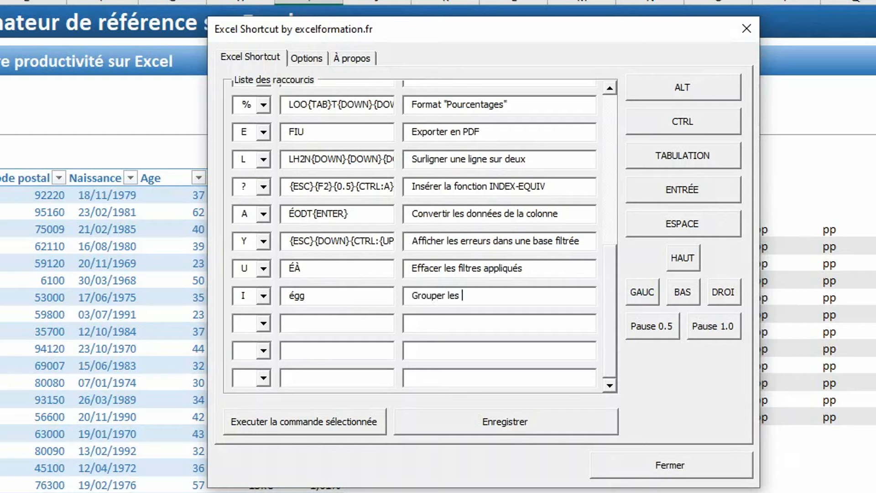
{"action": "type", "text": "cellules dans un olan"}
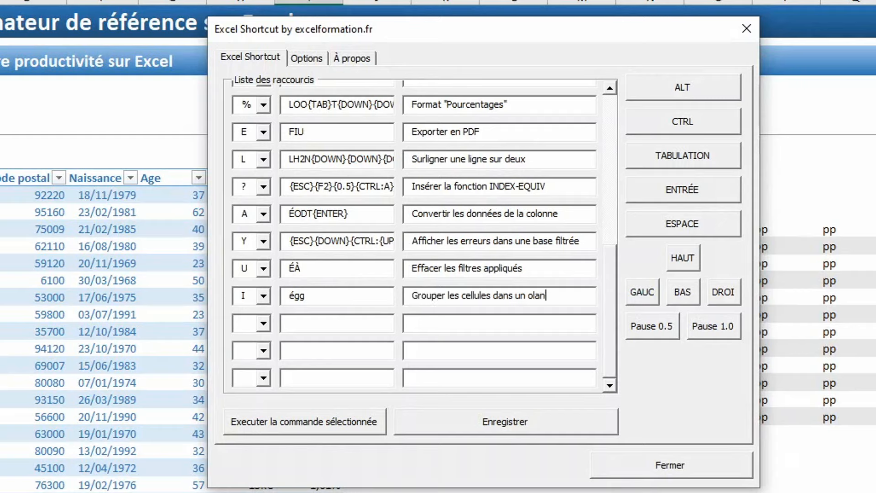
{"action": "key", "text": "BackSpace"}
{"action": "key", "text": "BackSpace"}
{"action": "key", "text": "BackSpace"}
{"action": "key", "text": "BackSpace"}
{"action": "type", "text": "plan"}
{"action": "left_click", "coordinate": [508, 421]}
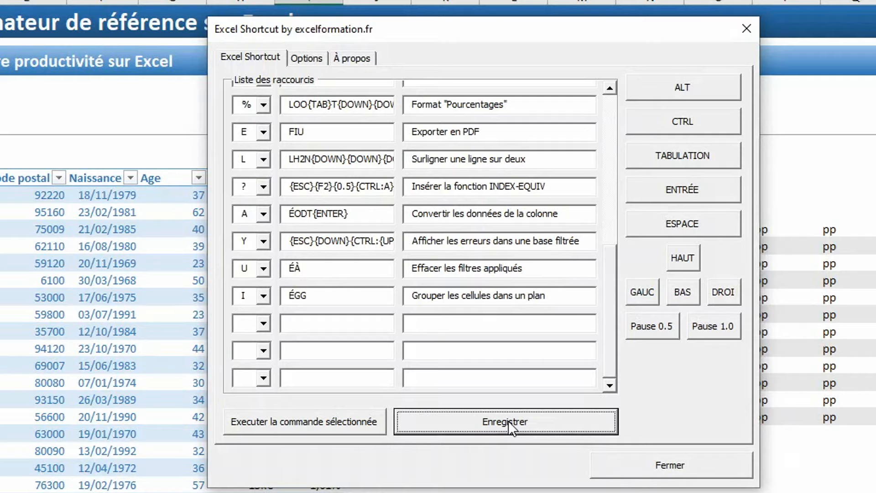
{"action": "left_click", "coordinate": [653, 464]}
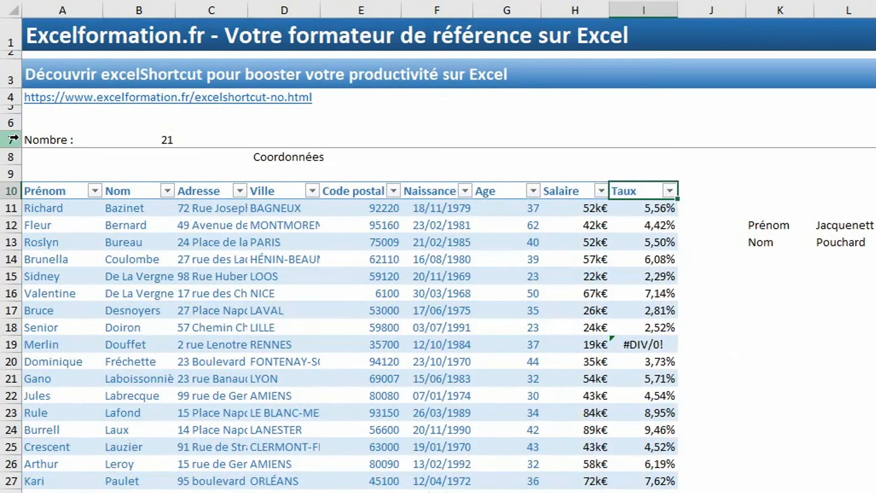
Group rows 7 to 9 with the custom shortcut I and collapse the group.
{"action": "left_click_drag", "start_coordinate": [10, 137], "coordinate": [10, 168]}
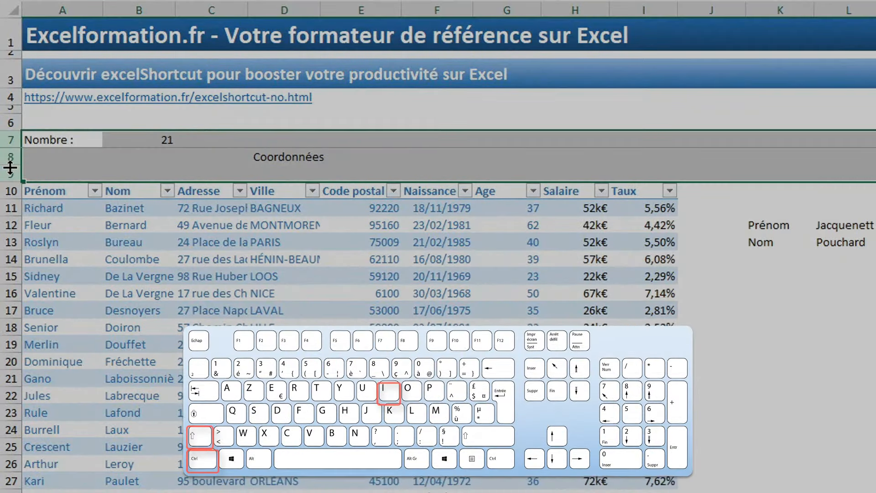
{"action": "key", "text": "ctrl+shift+i"}
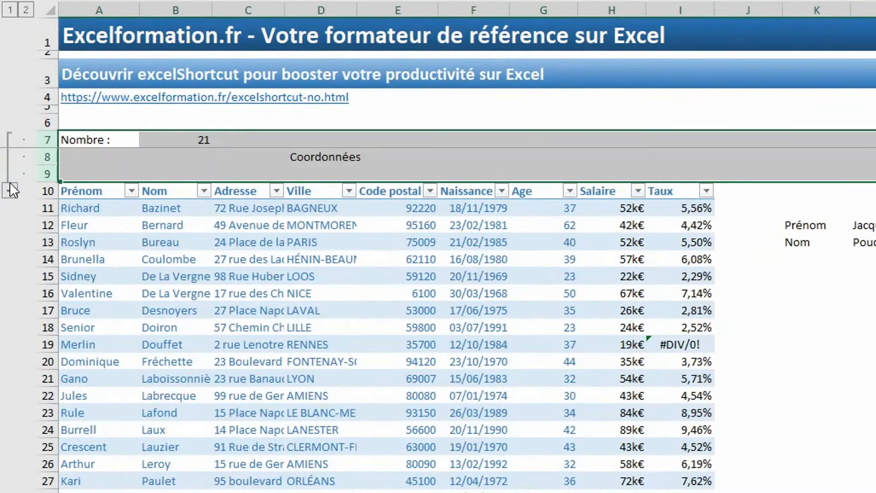
{"action": "left_click", "coordinate": [10, 189]}
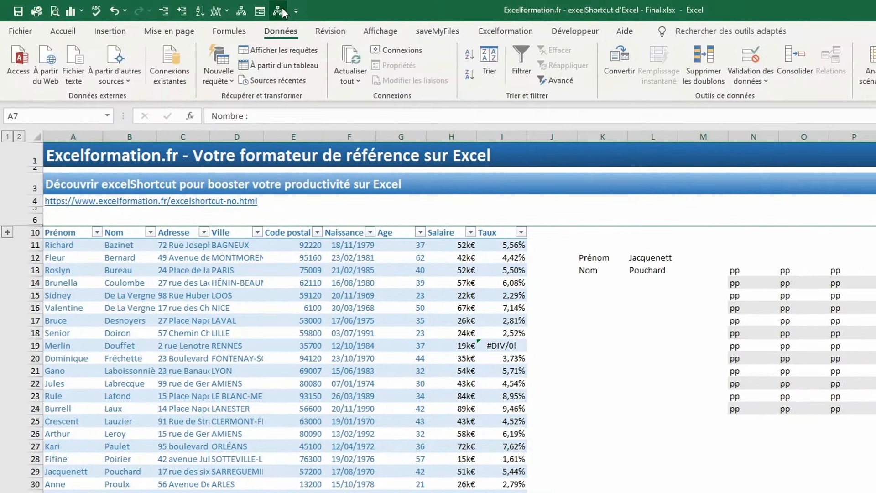
Generate the printable list of programmed shortcuts from the excelShortcut options and look through it.
{"action": "left_click", "coordinate": [281, 12]}
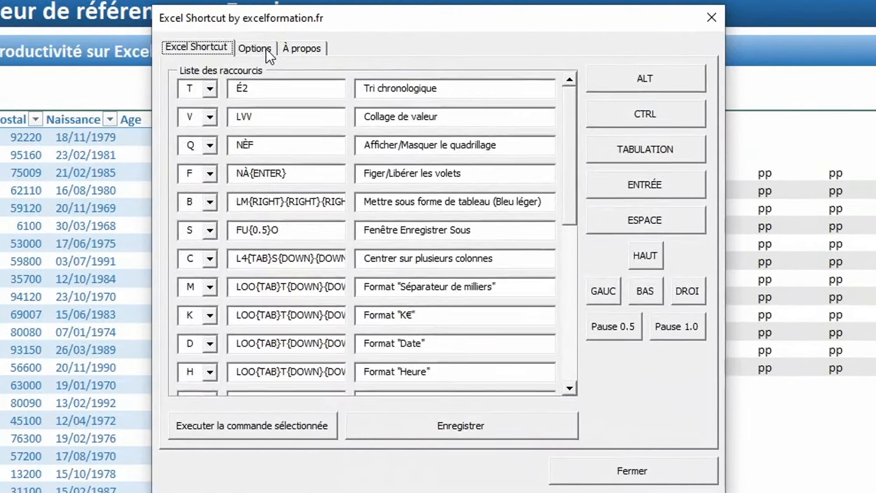
{"action": "left_click", "coordinate": [267, 51]}
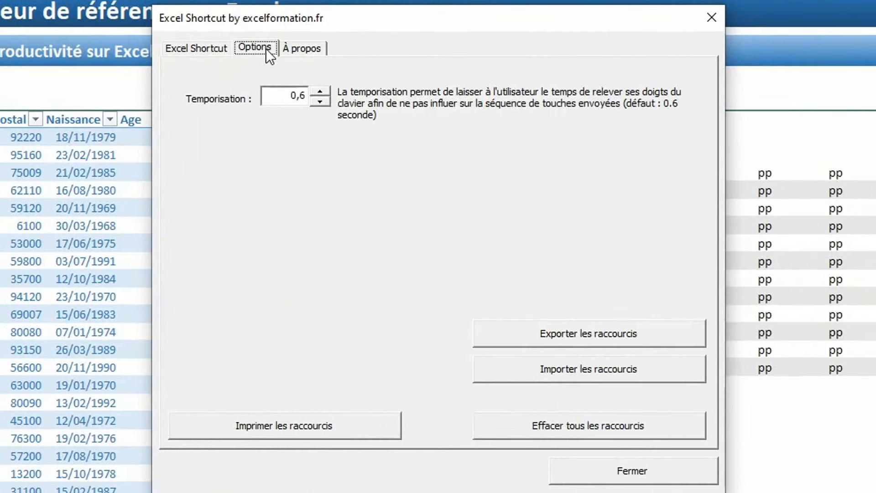
{"action": "left_click", "coordinate": [291, 423]}
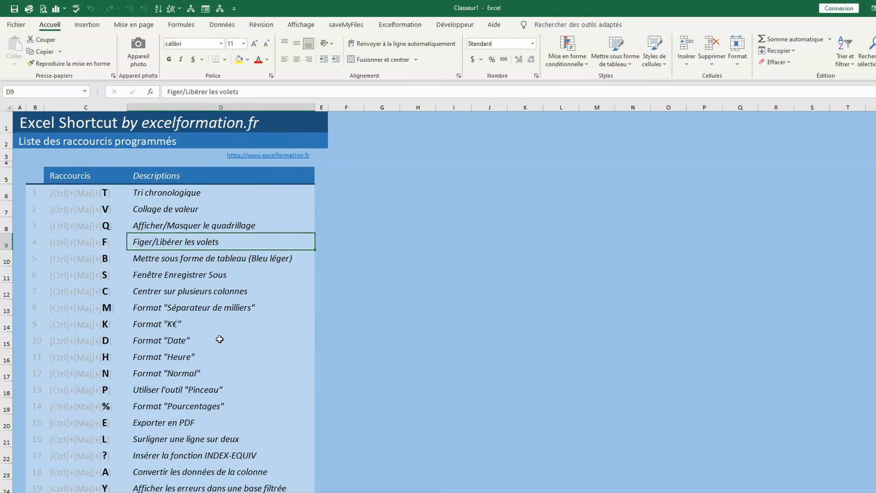
{"action": "scroll", "coordinate": [220, 339], "scroll_direction": "down", "scroll_amount": 2}
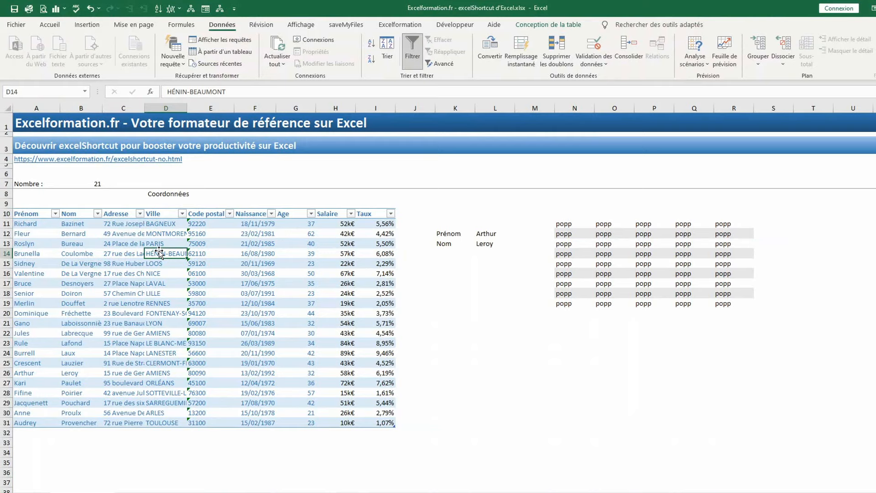
Undo the whole operation history back to the first Glisser-déplacer and redo everything up to Convertir le texte en tableau.
{"action": "left_click", "coordinate": [98, 9]}
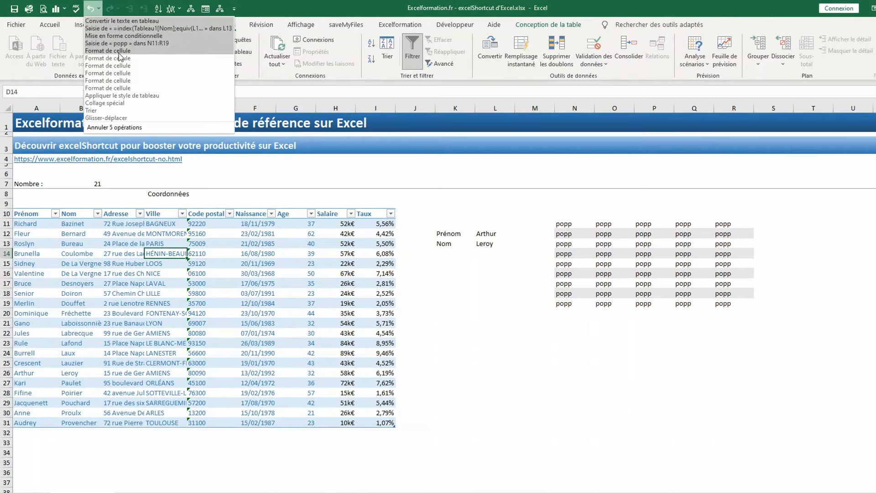
{"action": "left_click", "coordinate": [117, 114]}
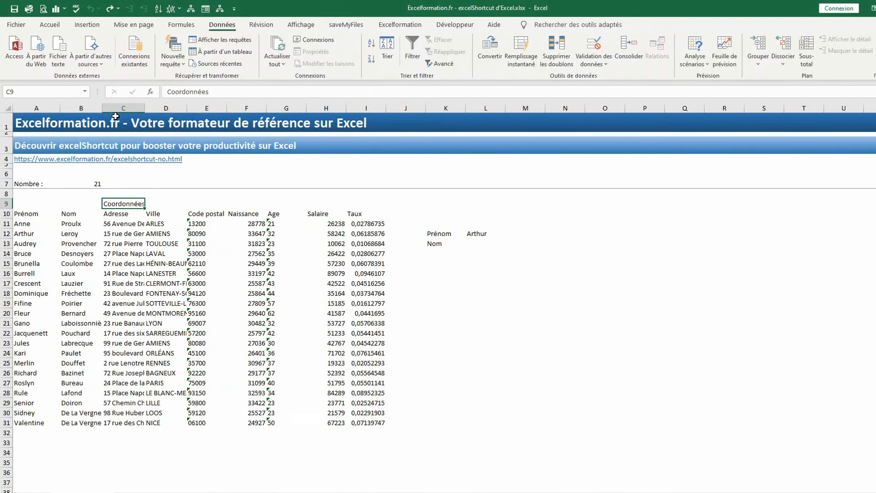
{"action": "left_click", "coordinate": [118, 8]}
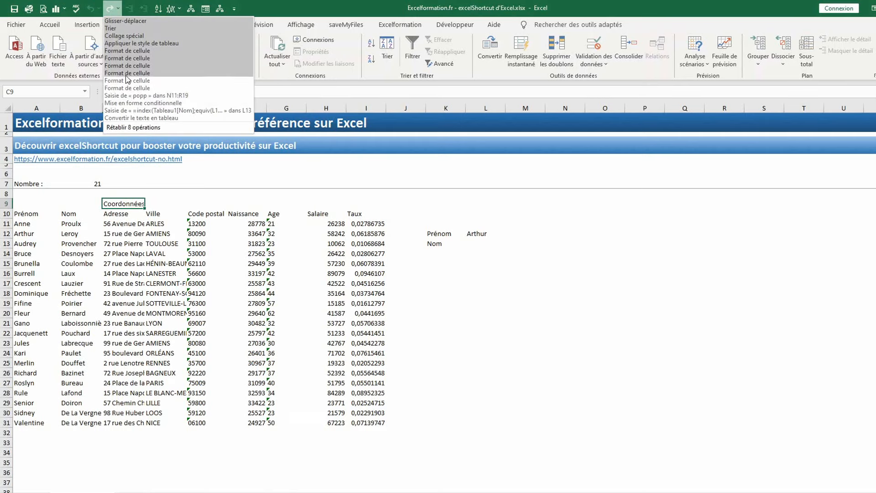
{"action": "left_click", "coordinate": [129, 117]}
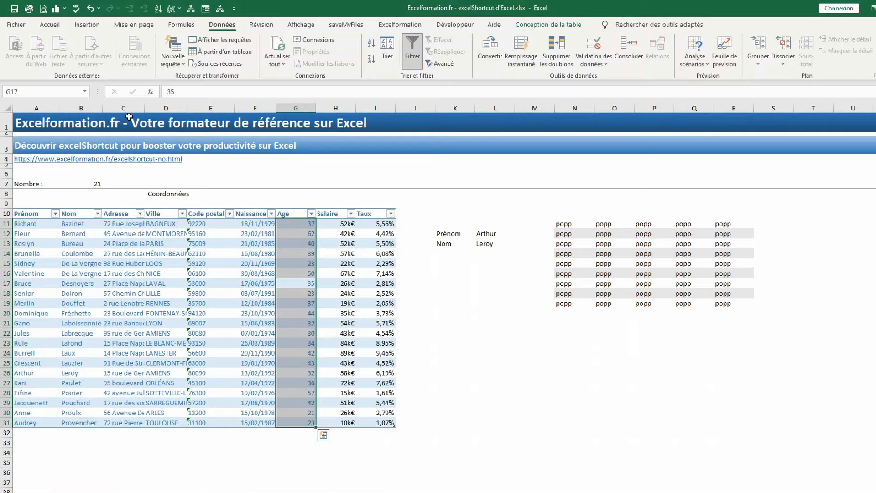
Apply the Excel add-ins selection with Excelformation.Fr ticked and open the Excel Shortcut configuration window.
{"action": "left_click", "coordinate": [17, 24]}
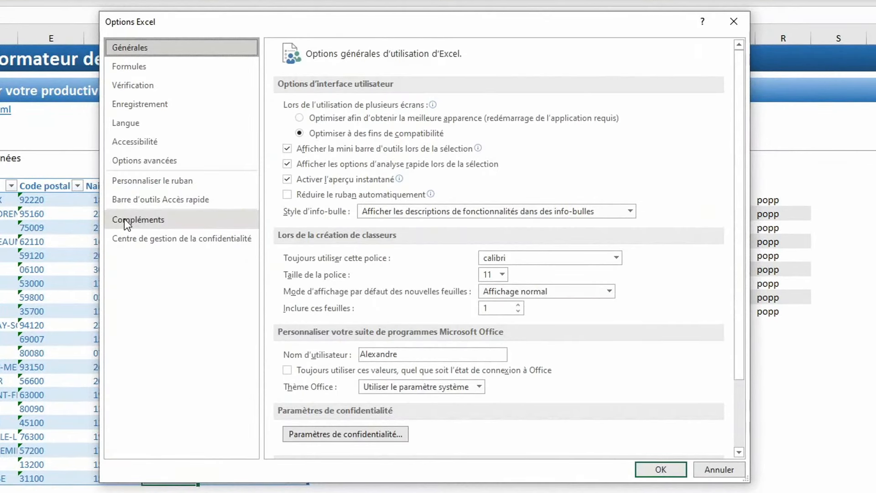
{"action": "left_click", "coordinate": [125, 219]}
{"action": "left_click", "coordinate": [444, 442]}
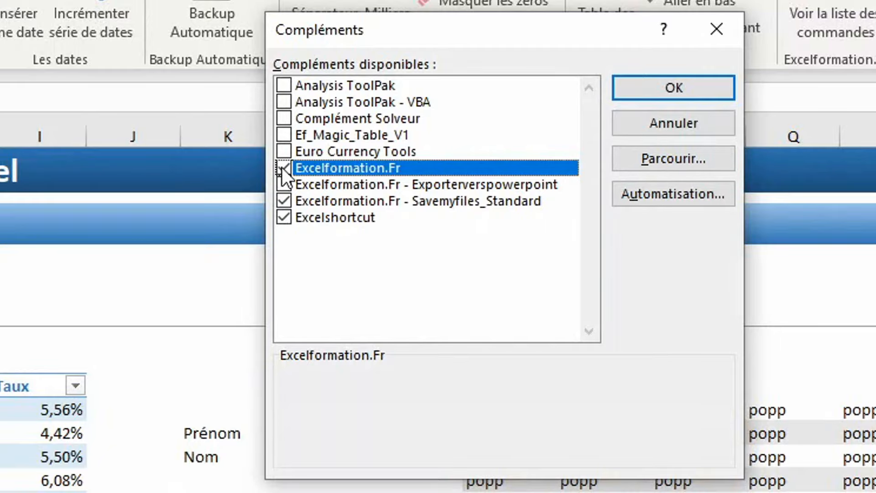
{"action": "left_click", "coordinate": [684, 89]}
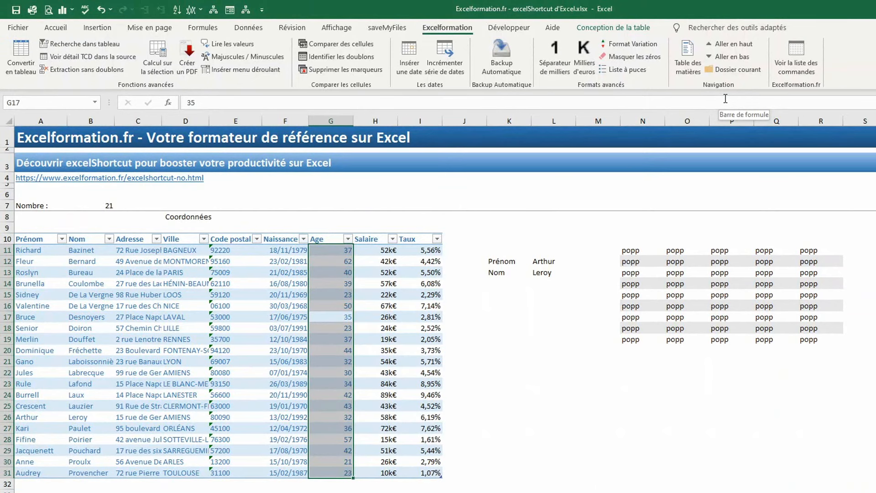
{"action": "key", "text": "ctrl+shift+r"}
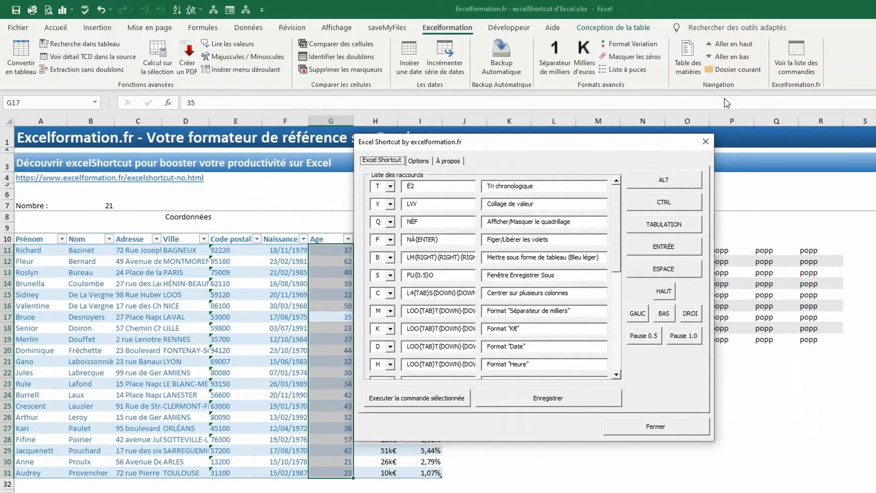
Add the rExcelShortcutByExcelformation macro to the Quick Access Toolbar, then test it by opening and closing the Excel Shortcut window.
{"action": "left_click", "coordinate": [705, 142]}
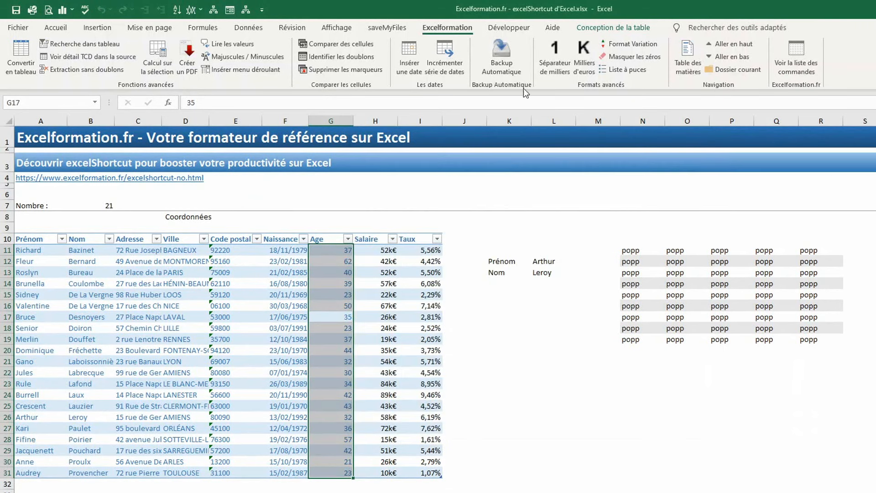
{"action": "right_click", "coordinate": [143, 5]}
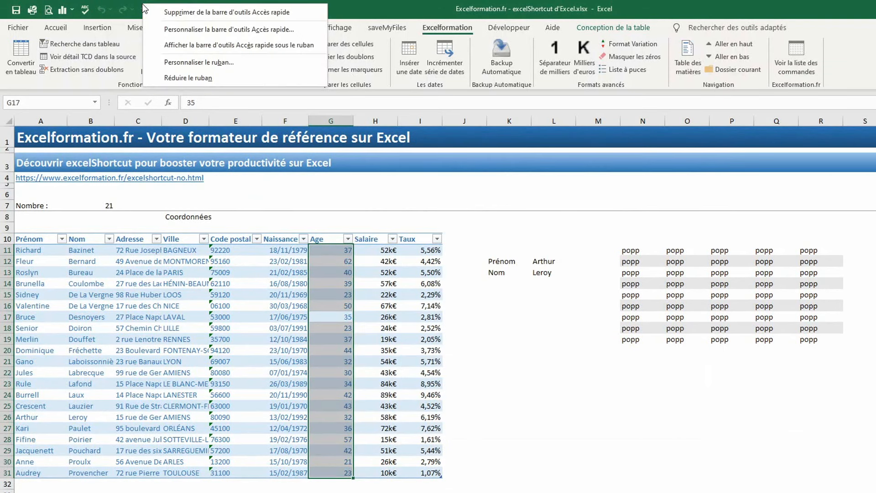
{"action": "left_click", "coordinate": [228, 30]}
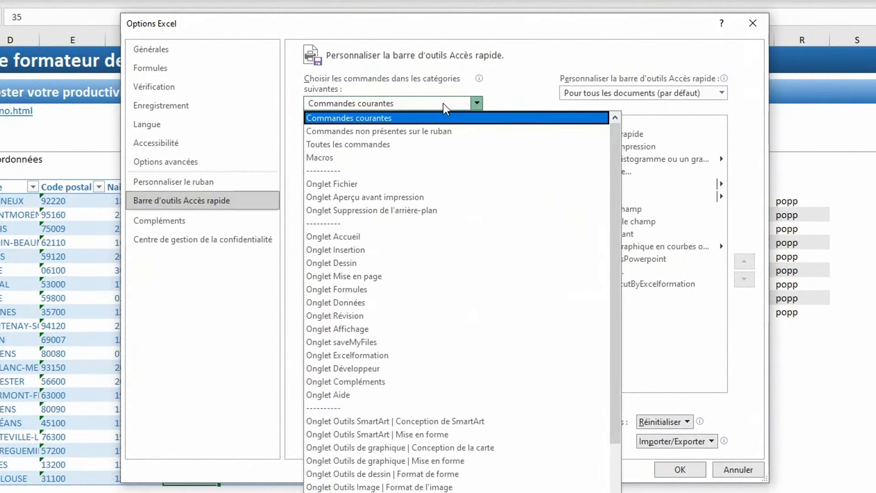
{"action": "left_click", "coordinate": [356, 158]}
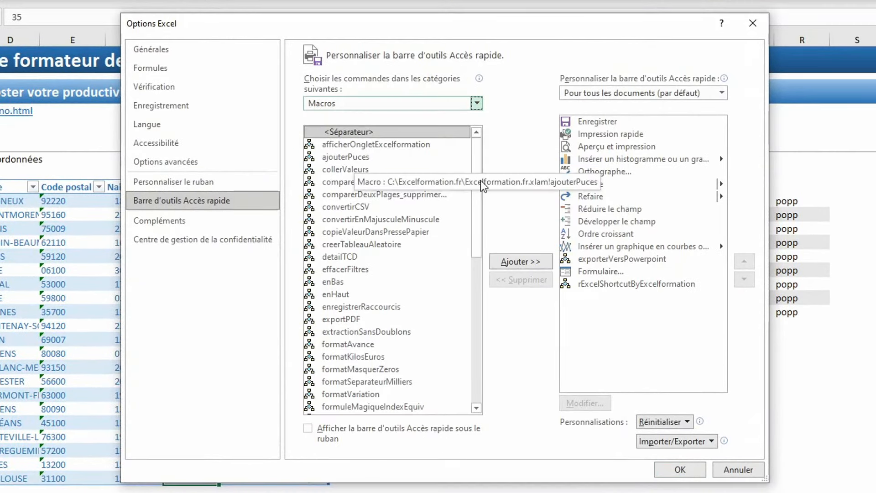
{"action": "left_click_drag", "start_coordinate": [477, 197], "coordinate": [487, 358]}
{"action": "left_click", "coordinate": [346, 271]}
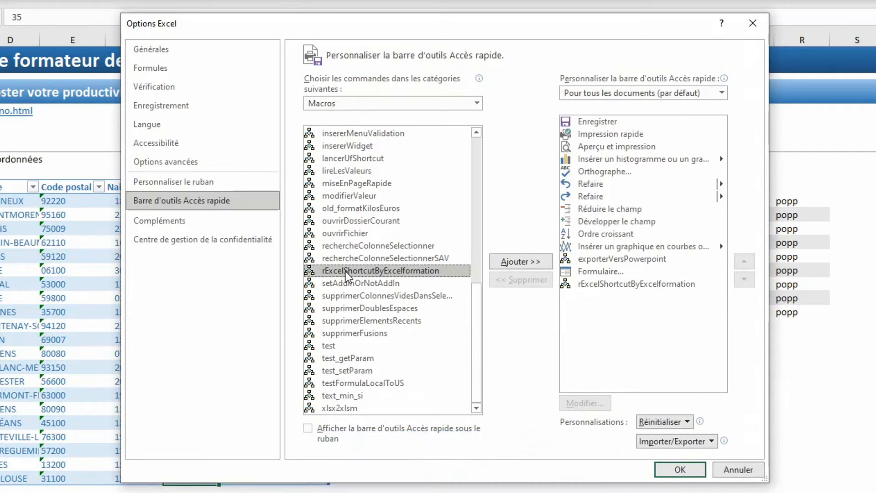
{"action": "left_click", "coordinate": [525, 267]}
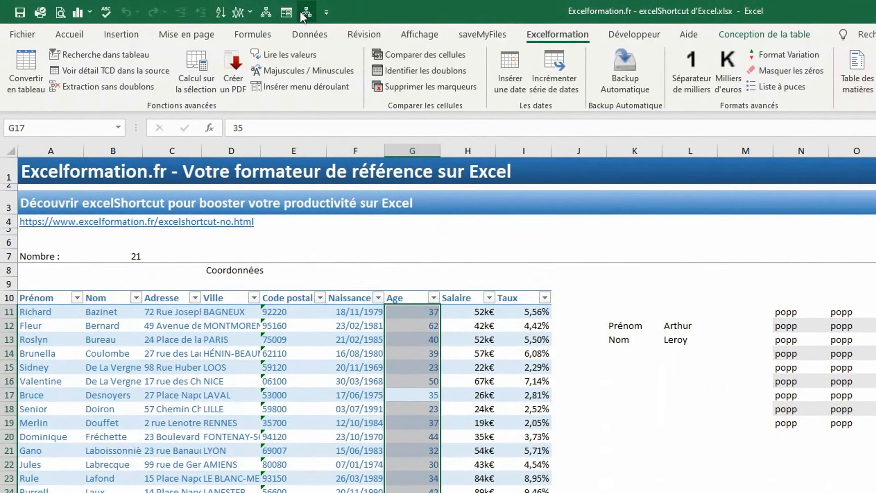
{"action": "left_click", "coordinate": [305, 13]}
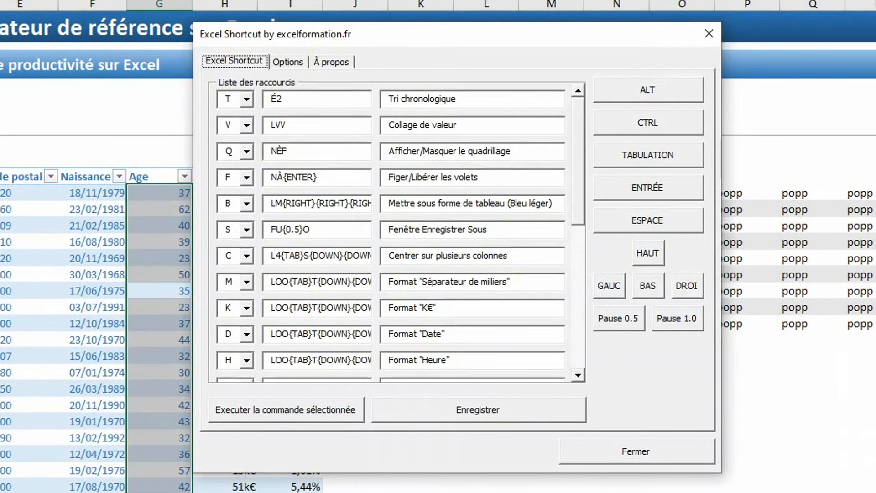
{"action": "left_click", "coordinate": [714, 33]}
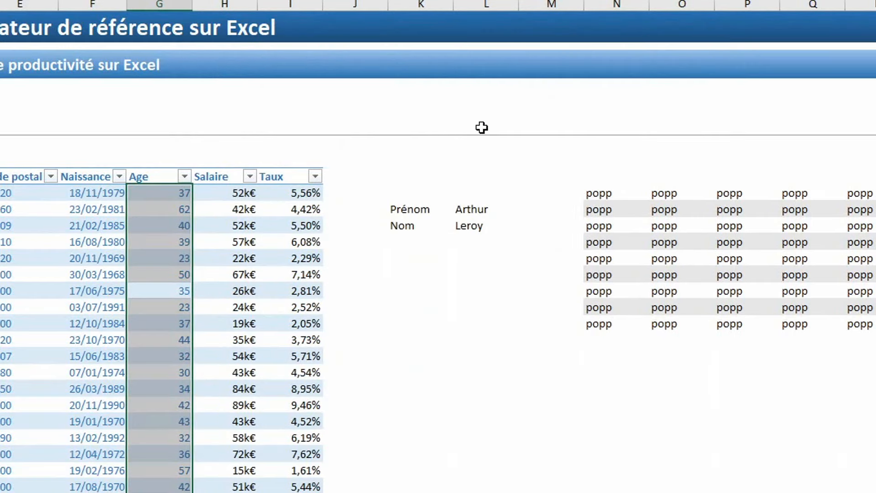